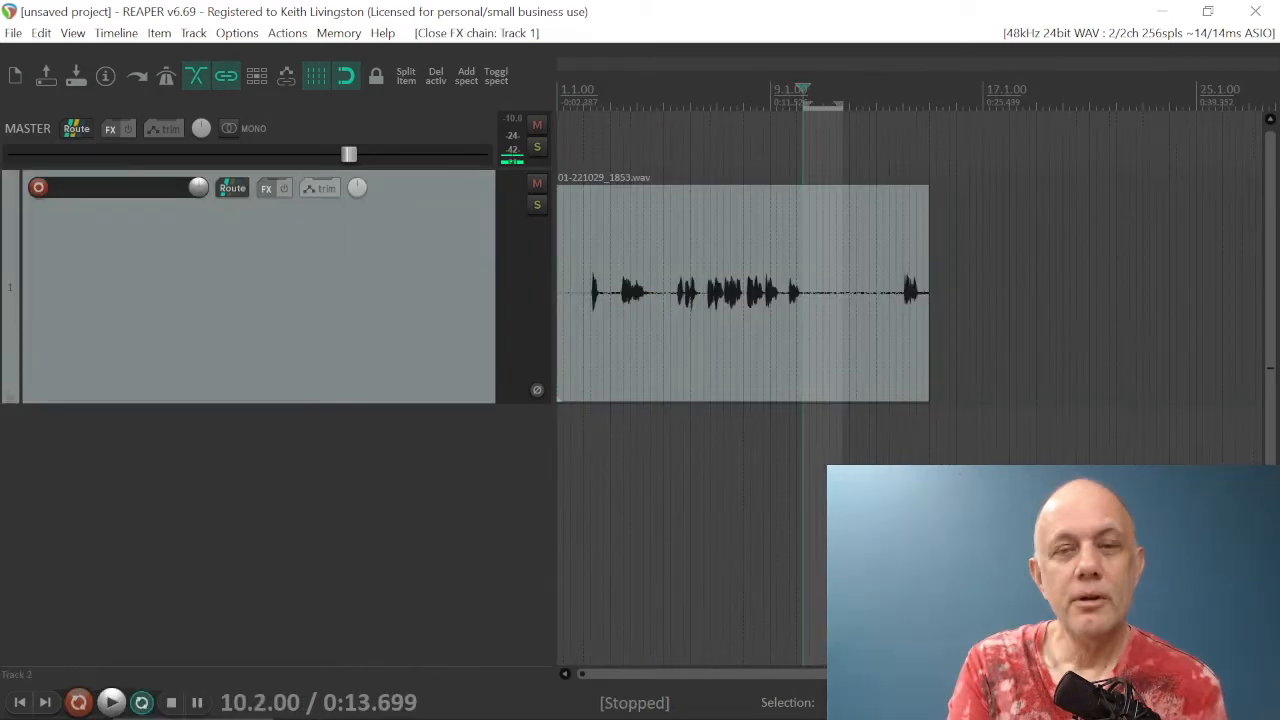
{"action": "scroll", "coordinate": [805, 397], "scroll_direction": "up", "scroll_amount": 1}
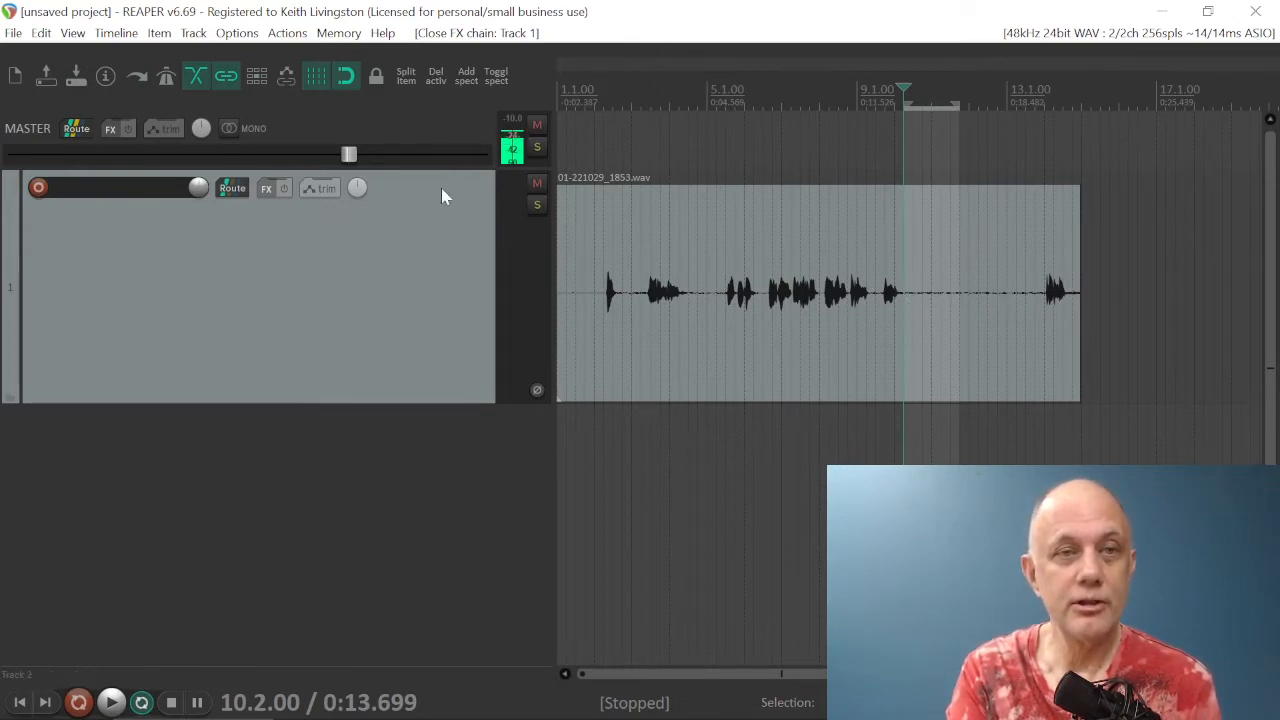
Add VST: ReaFir from the Add FX list to track 1's FX chain
{"action": "left_click", "coordinate": [266, 188]}
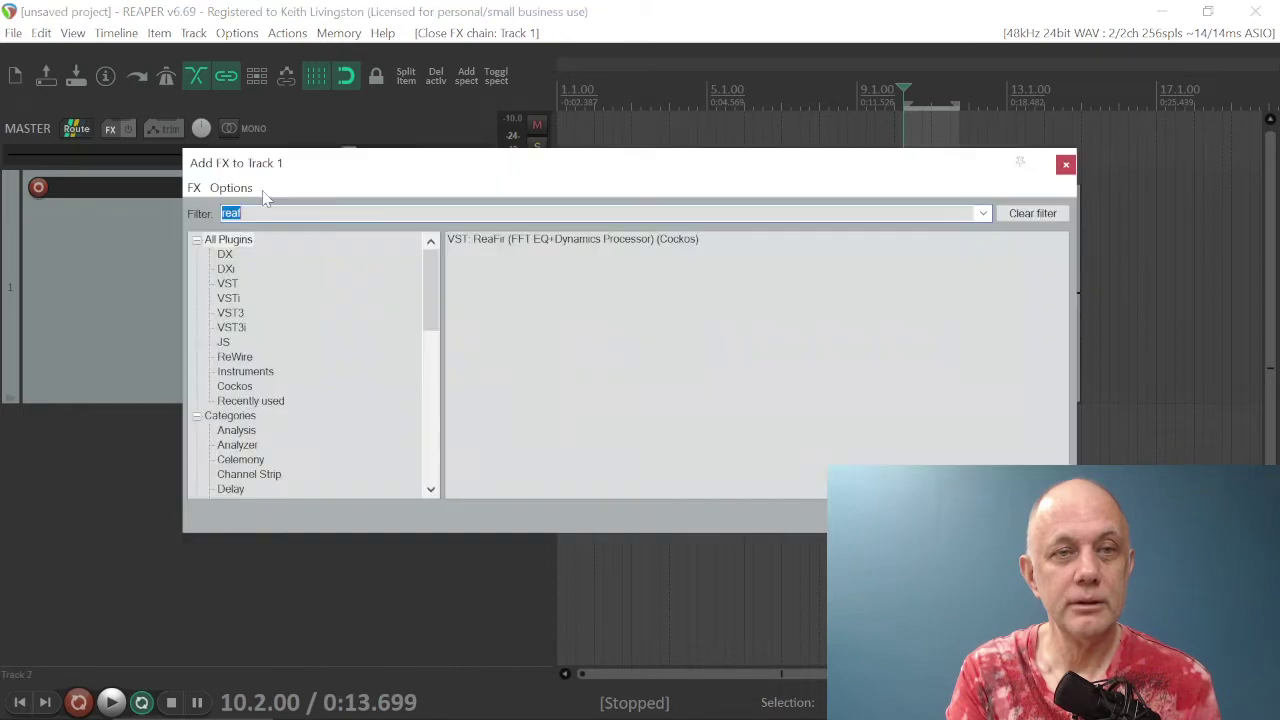
{"action": "double_click", "coordinate": [514, 239]}
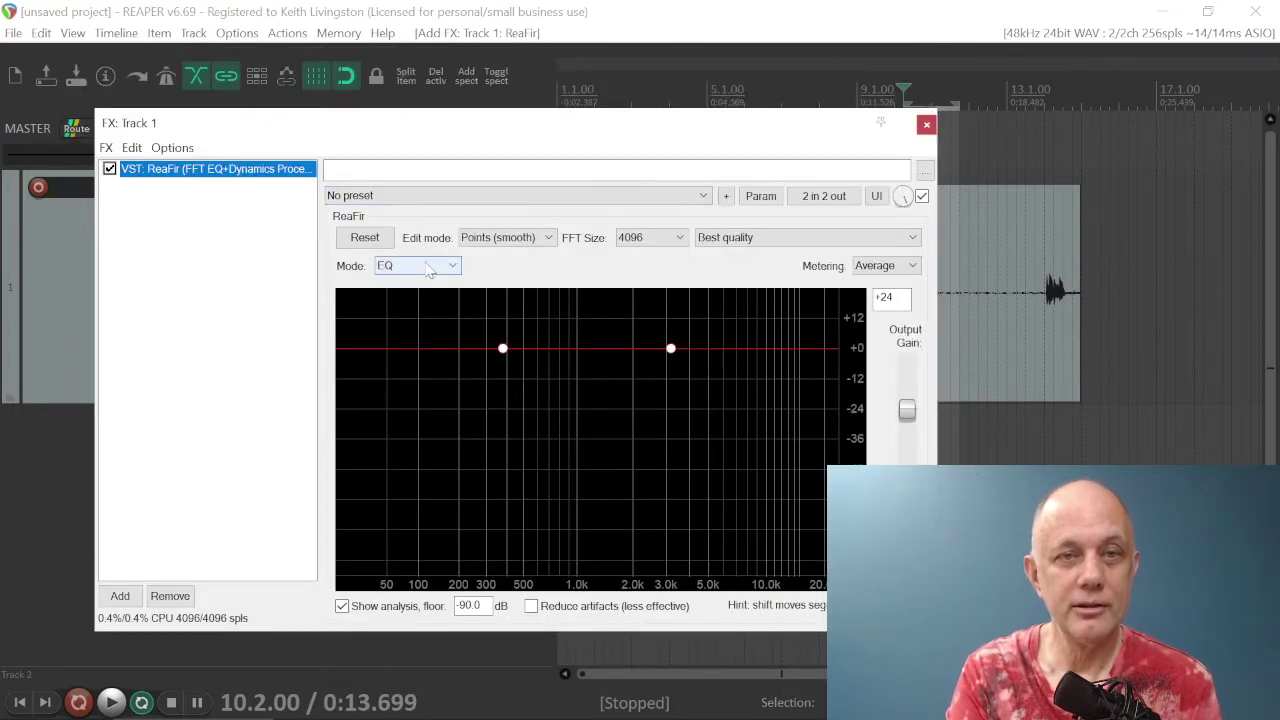
Set ReaFir Mode to Subtract, Edit mode to Precise and FFT Size to 2048
{"action": "left_click", "coordinate": [417, 265]}
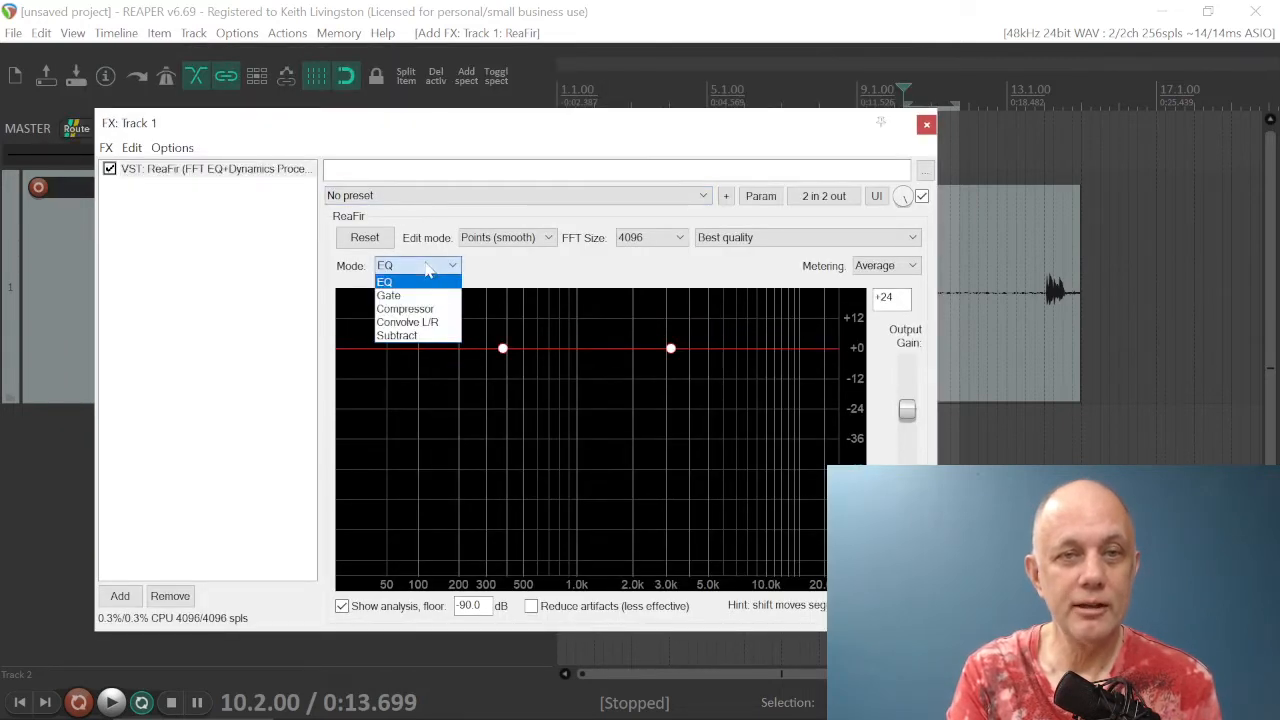
{"action": "left_click", "coordinate": [407, 338]}
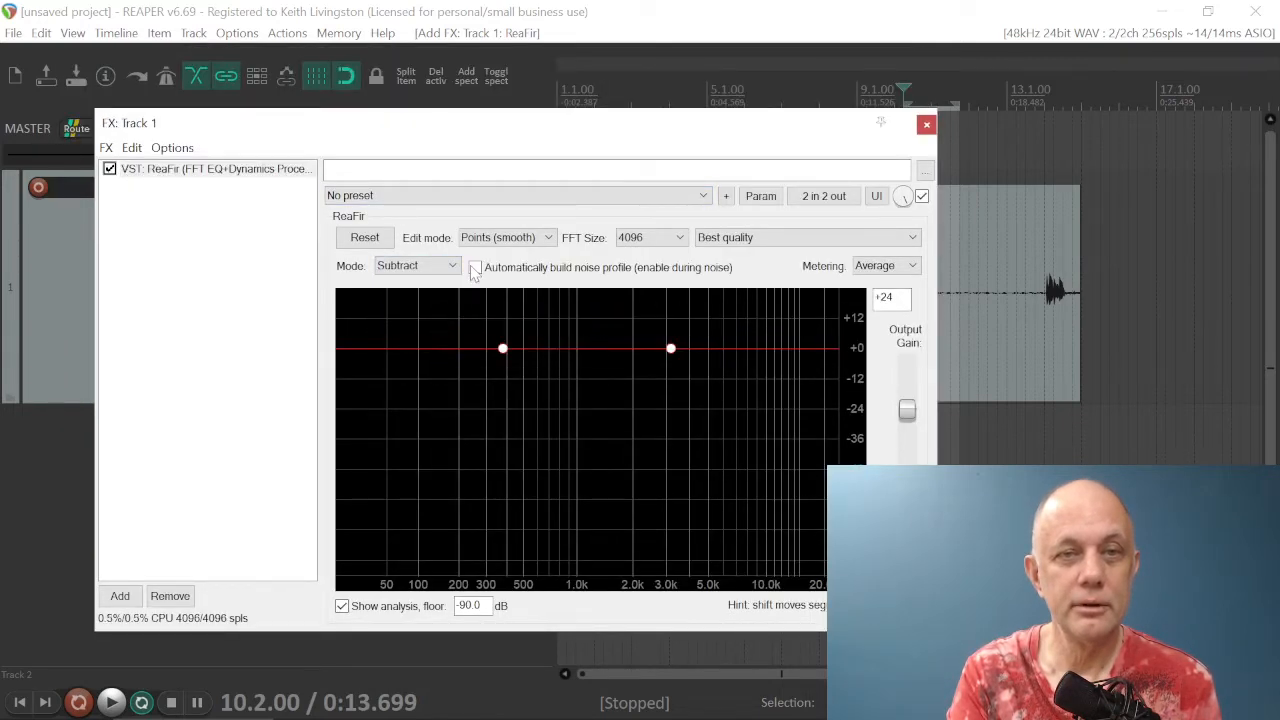
{"action": "left_click", "coordinate": [505, 237]}
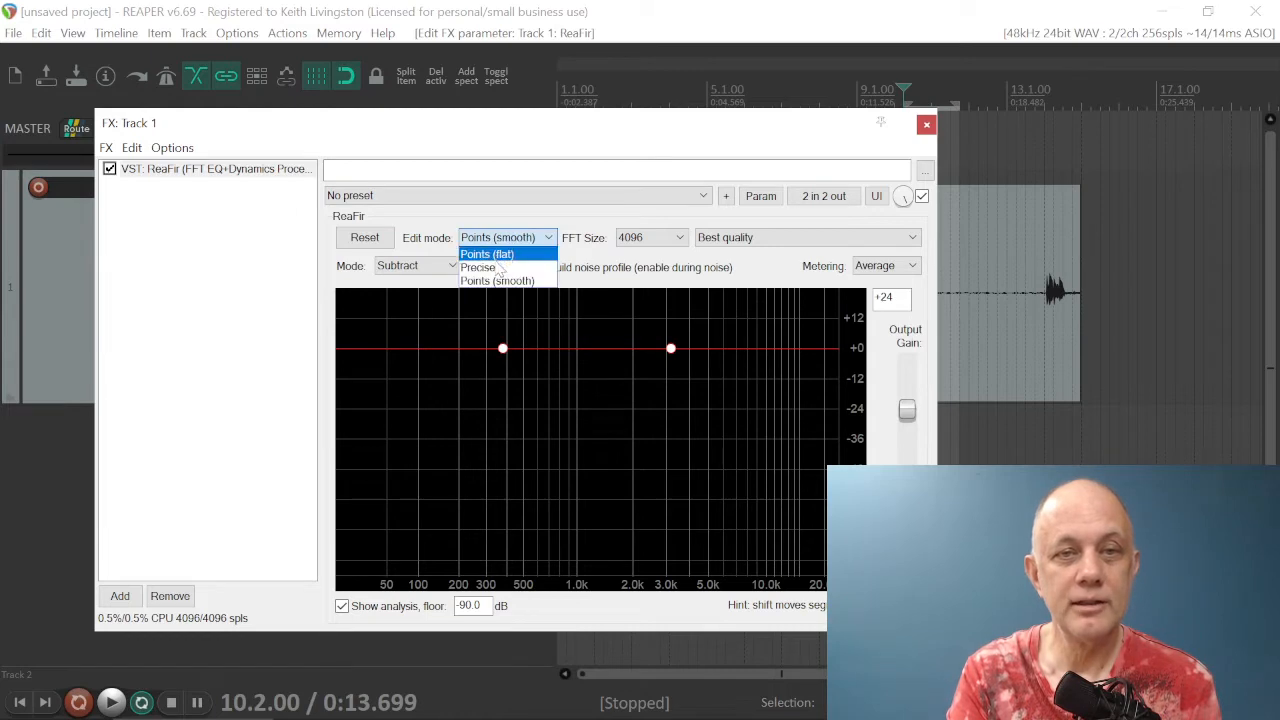
{"action": "left_click", "coordinate": [480, 267]}
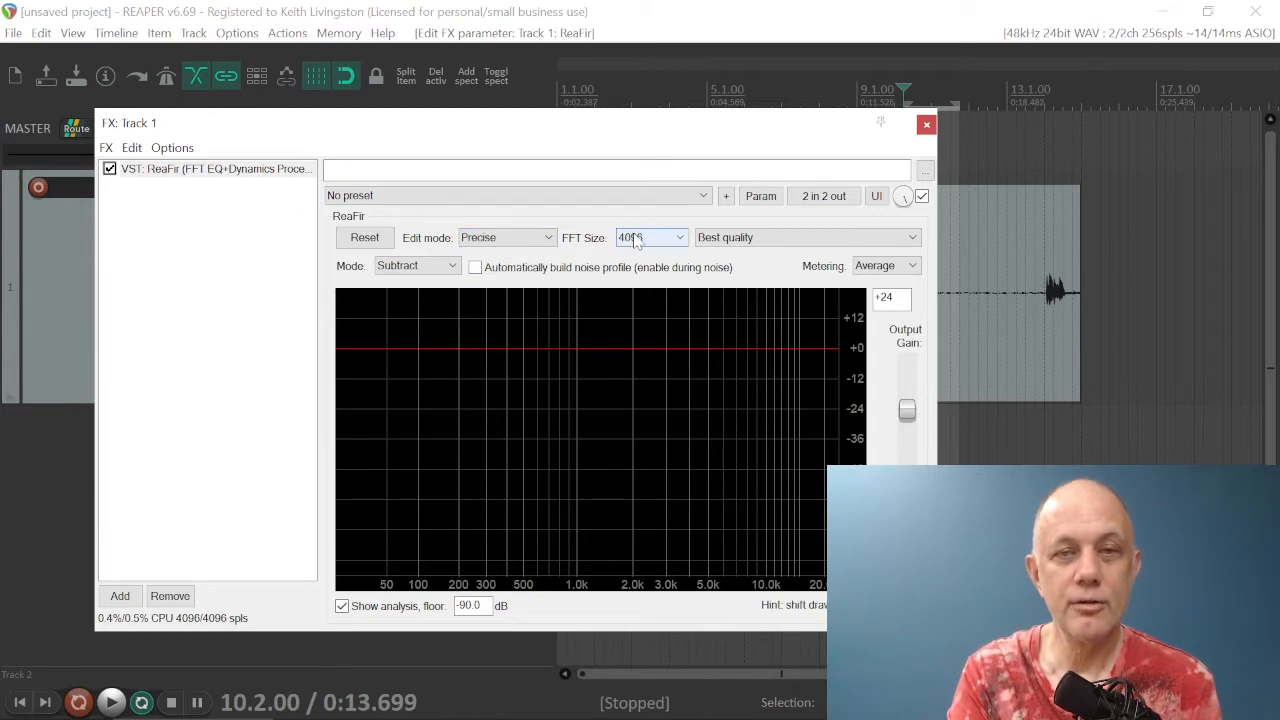
{"action": "left_click", "coordinate": [637, 240]}
{"action": "left_click", "coordinate": [632, 310]}
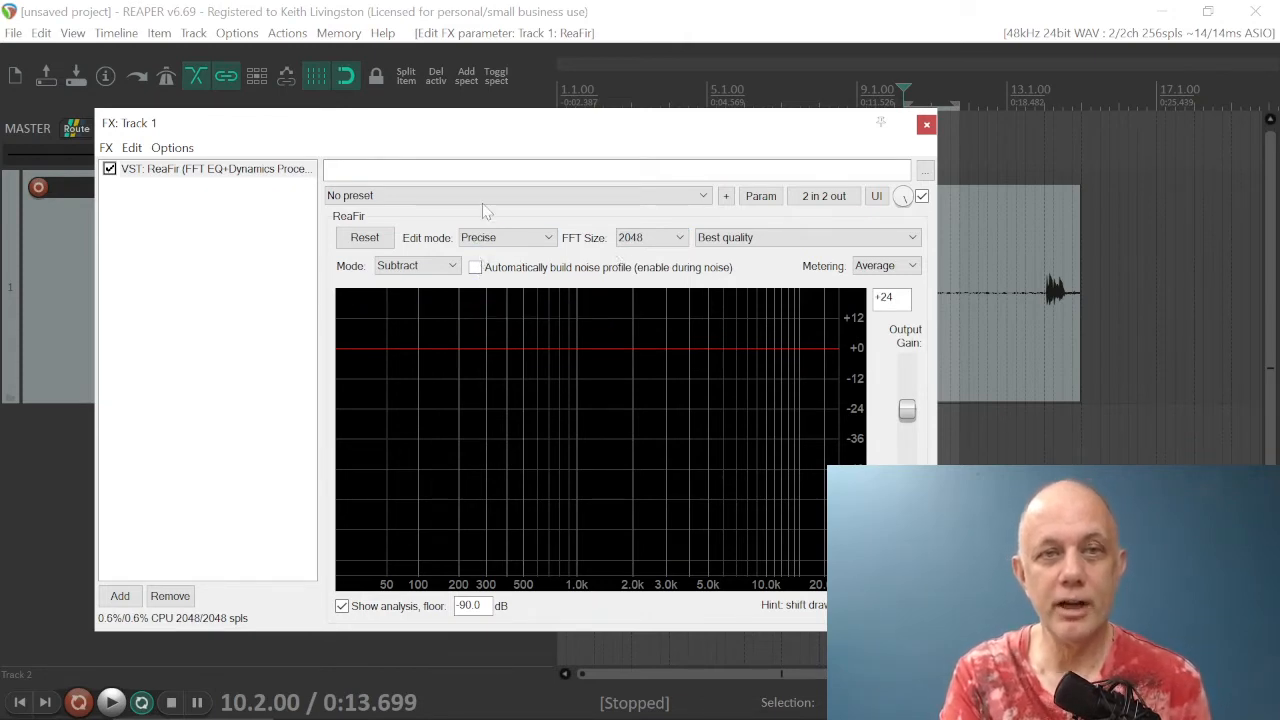
Move the ReaFir window aside and play the noise section so ReaFir learns the profile, then stop
{"action": "left_click_drag", "start_coordinate": [500, 128], "coordinate": [316, 105]}
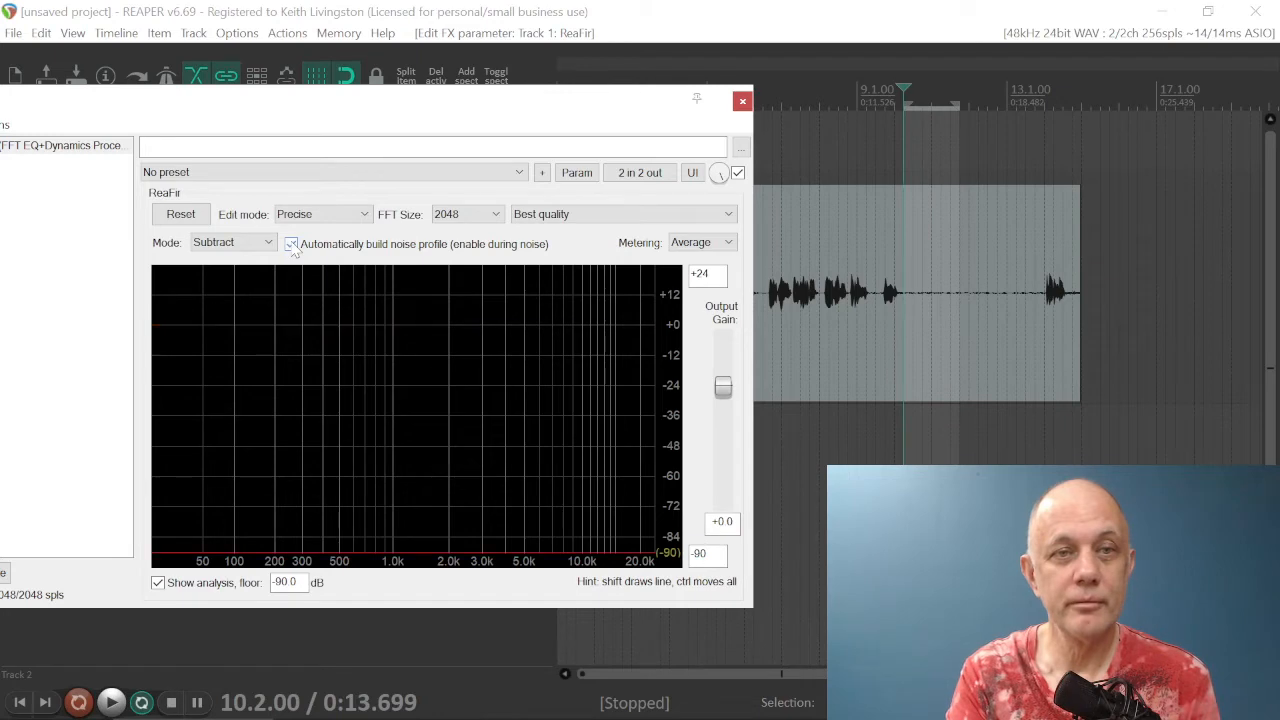
{"action": "key", "text": "space"}
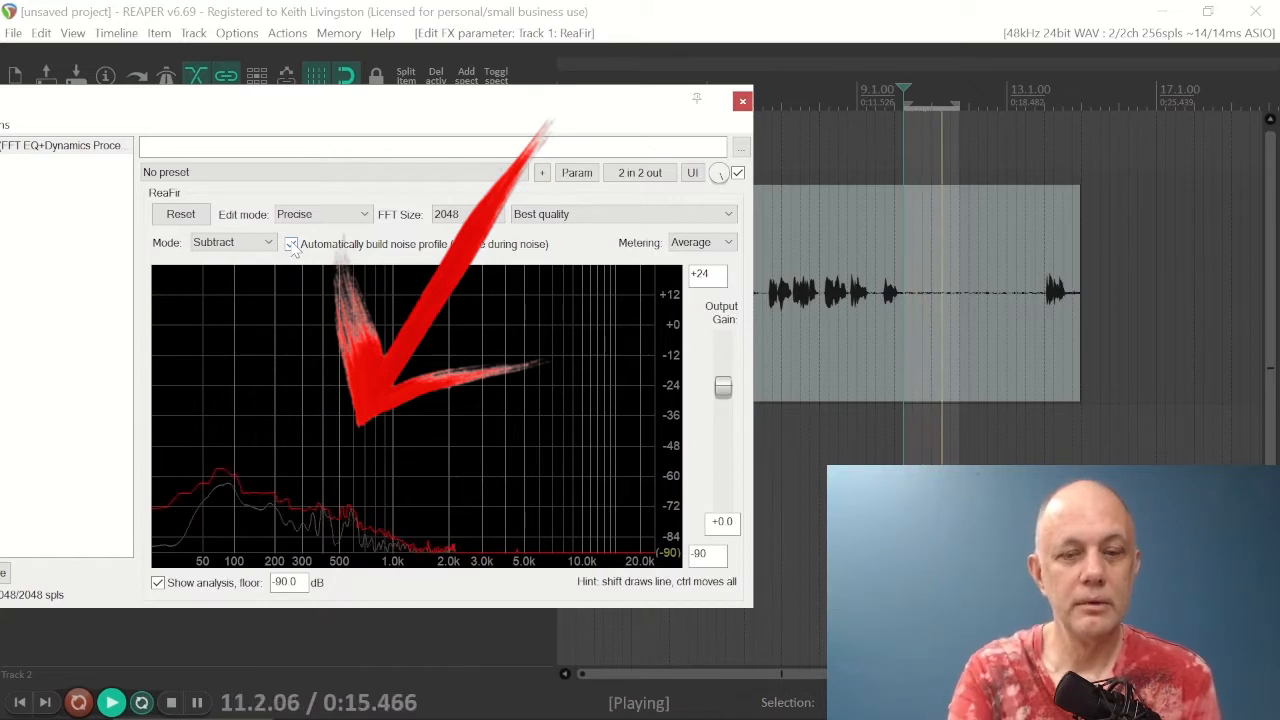
{"action": "key", "text": "space"}
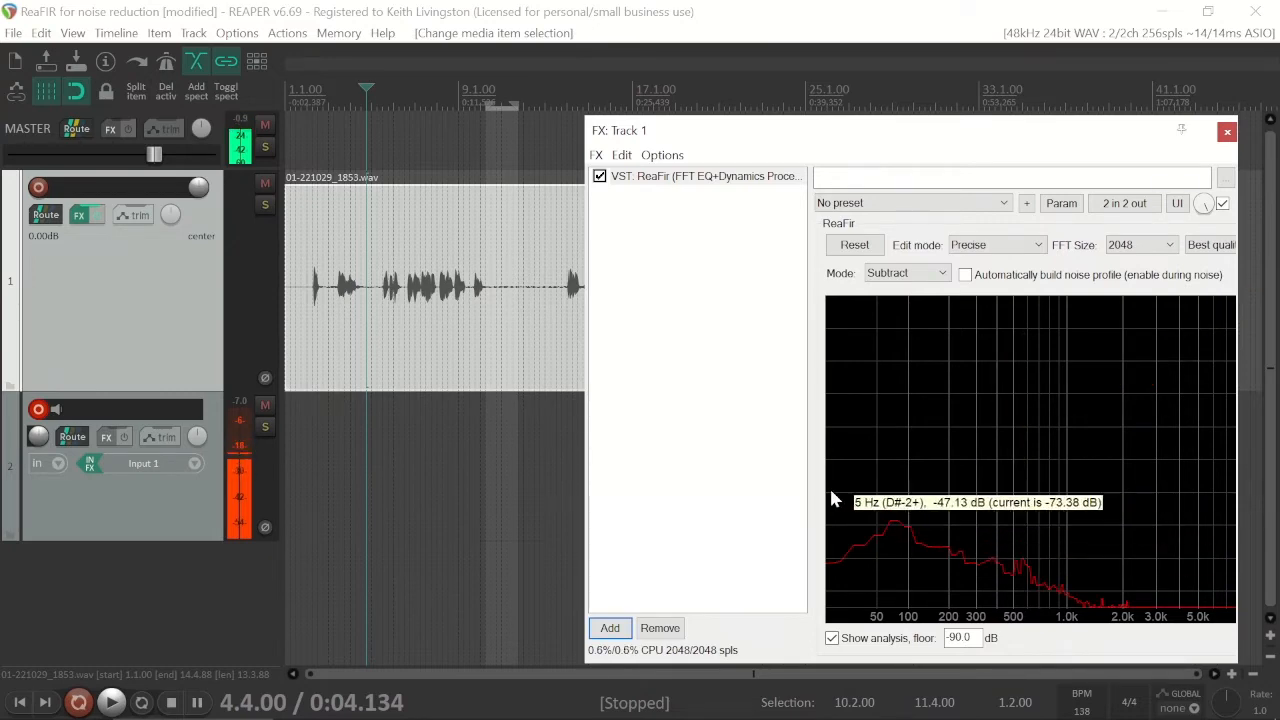
{"action": "left_click", "coordinate": [38, 410]}
{"action": "key", "text": "space"}
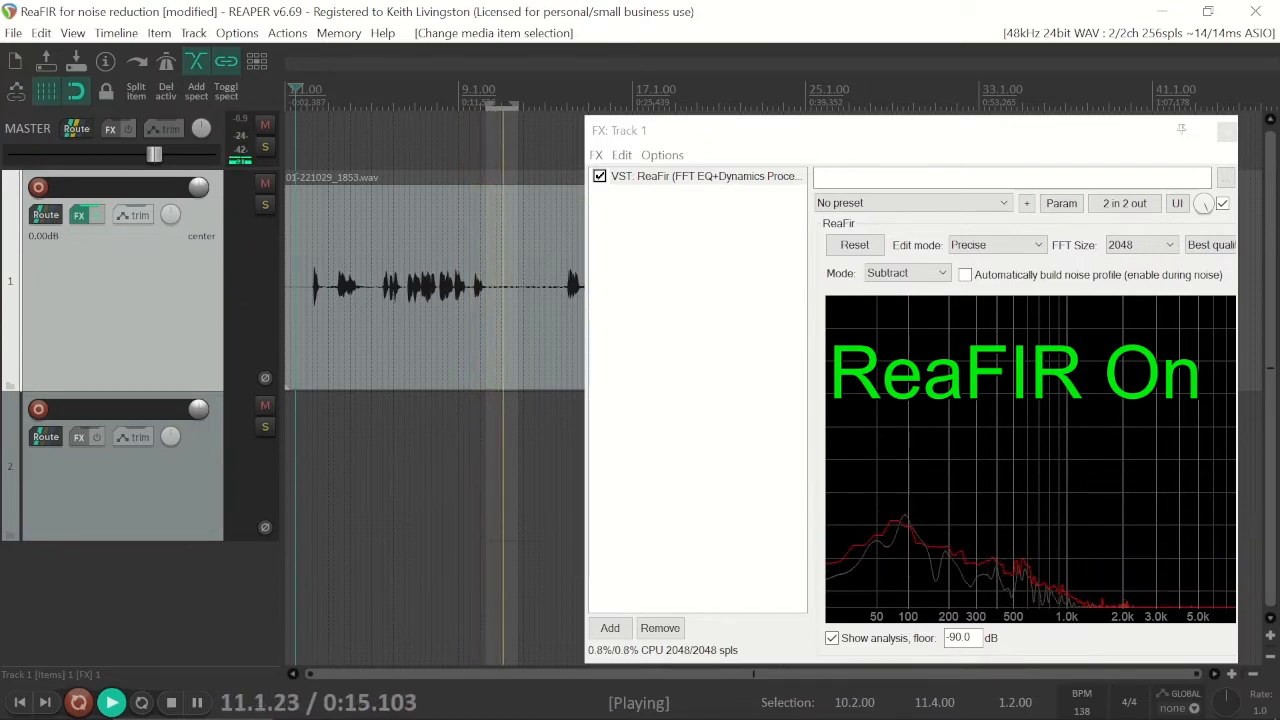
{"action": "key", "text": "space"}
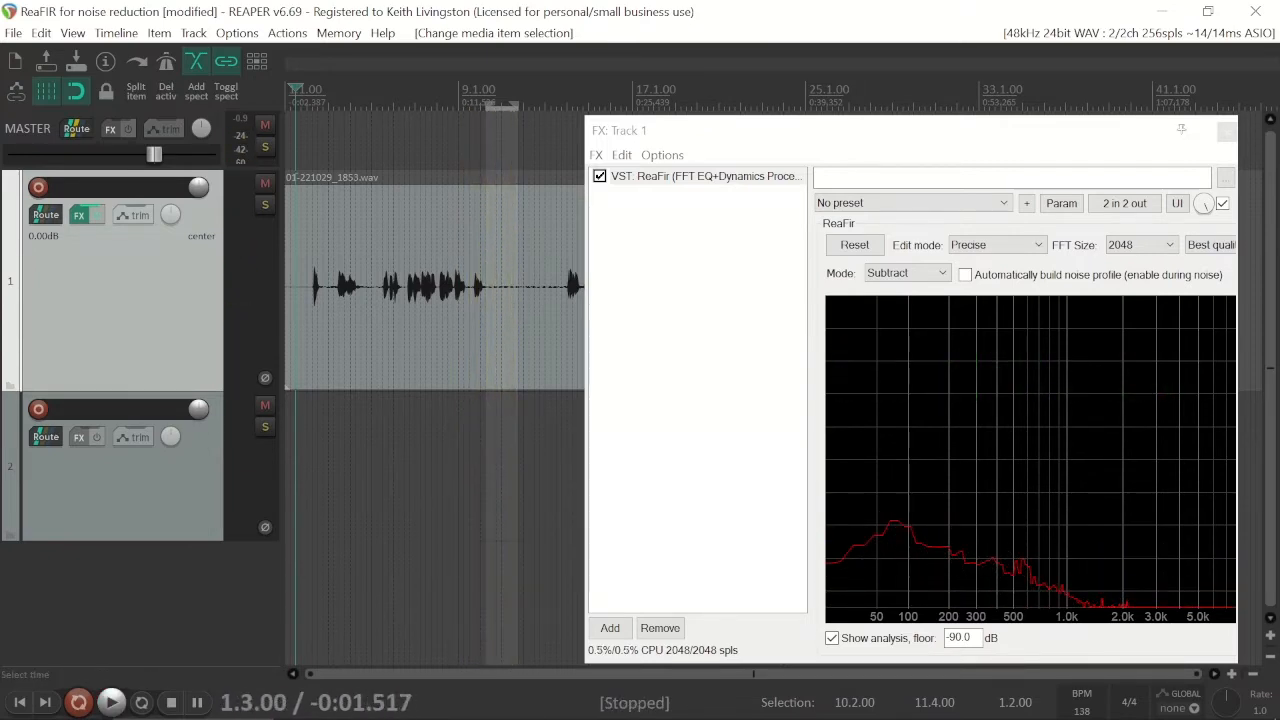
{"action": "left_click", "coordinate": [600, 176]}
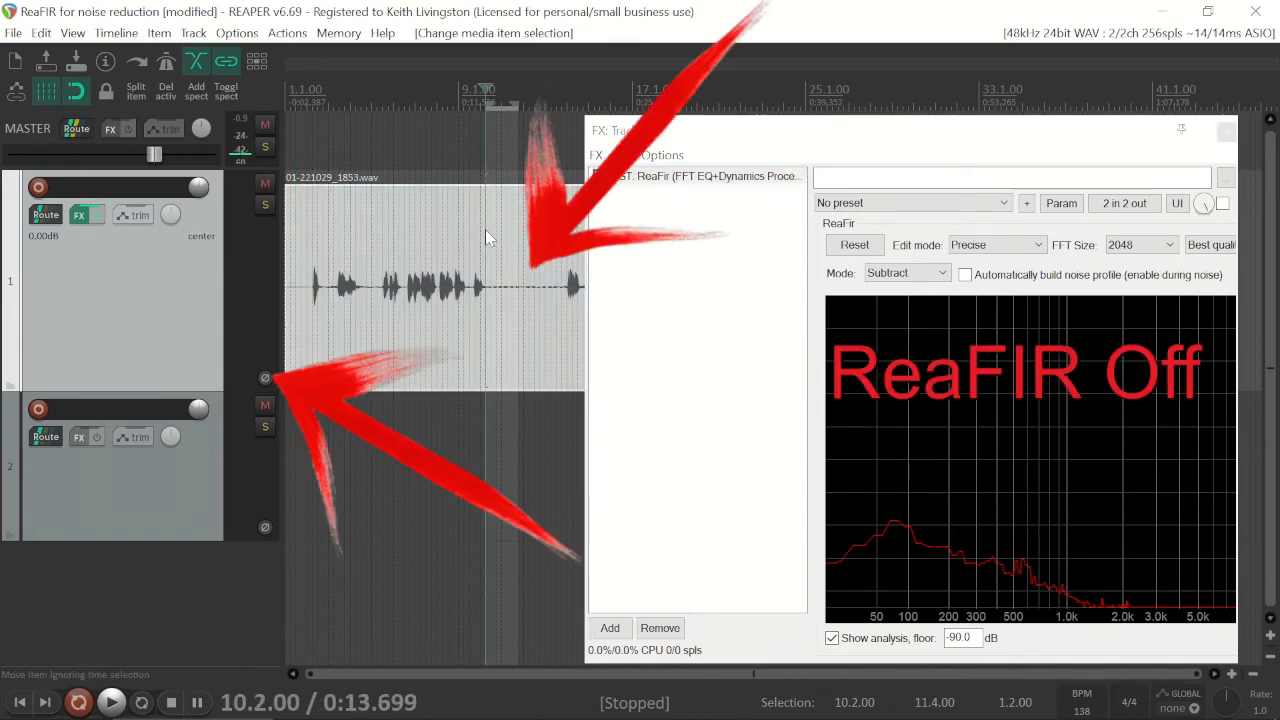
{"action": "key", "text": "space"}
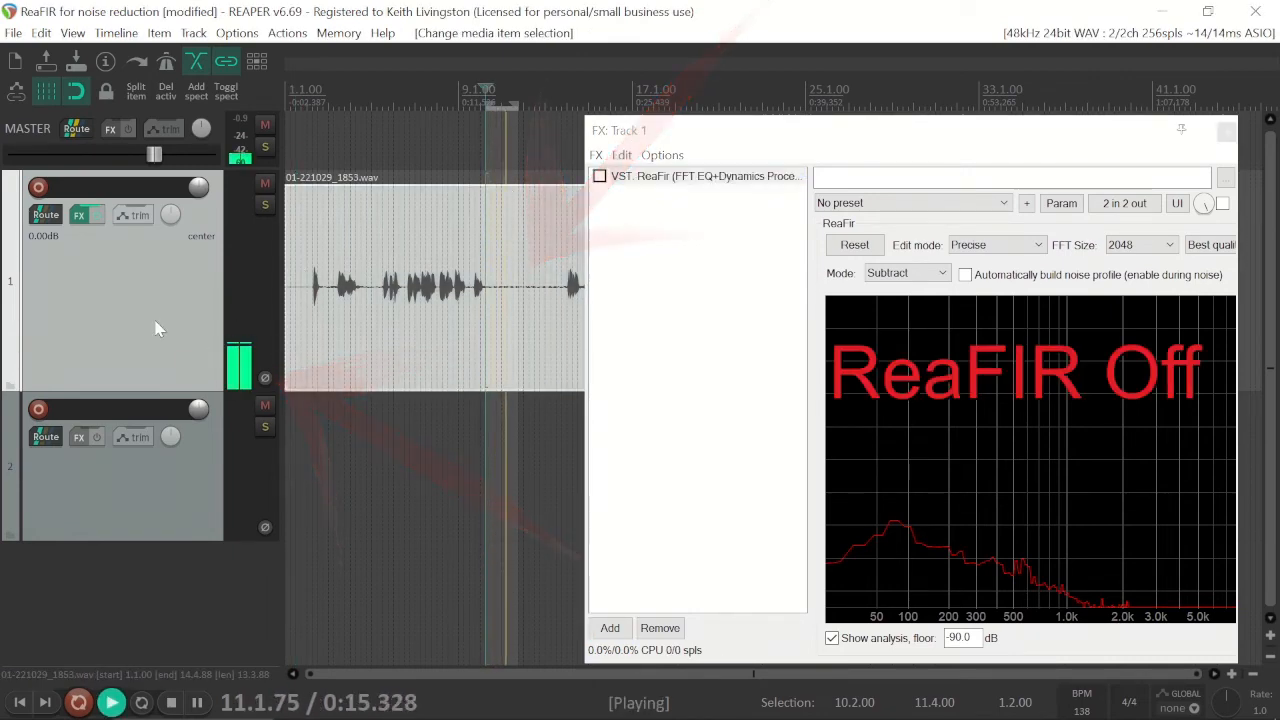
{"action": "left_click", "coordinate": [600, 176]}
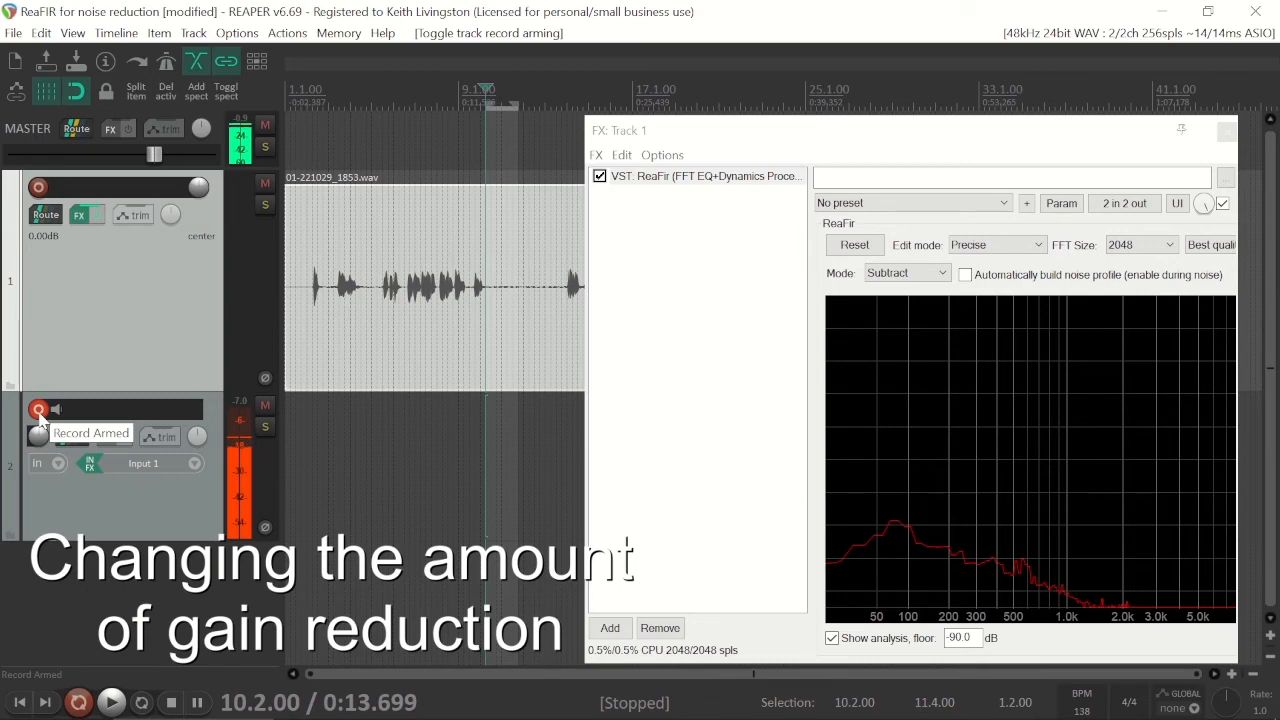
Extend the ReaFir subtract curve into the high frequencies and replay the take from earlier to hear it
{"action": "left_click", "coordinate": [894, 517]}
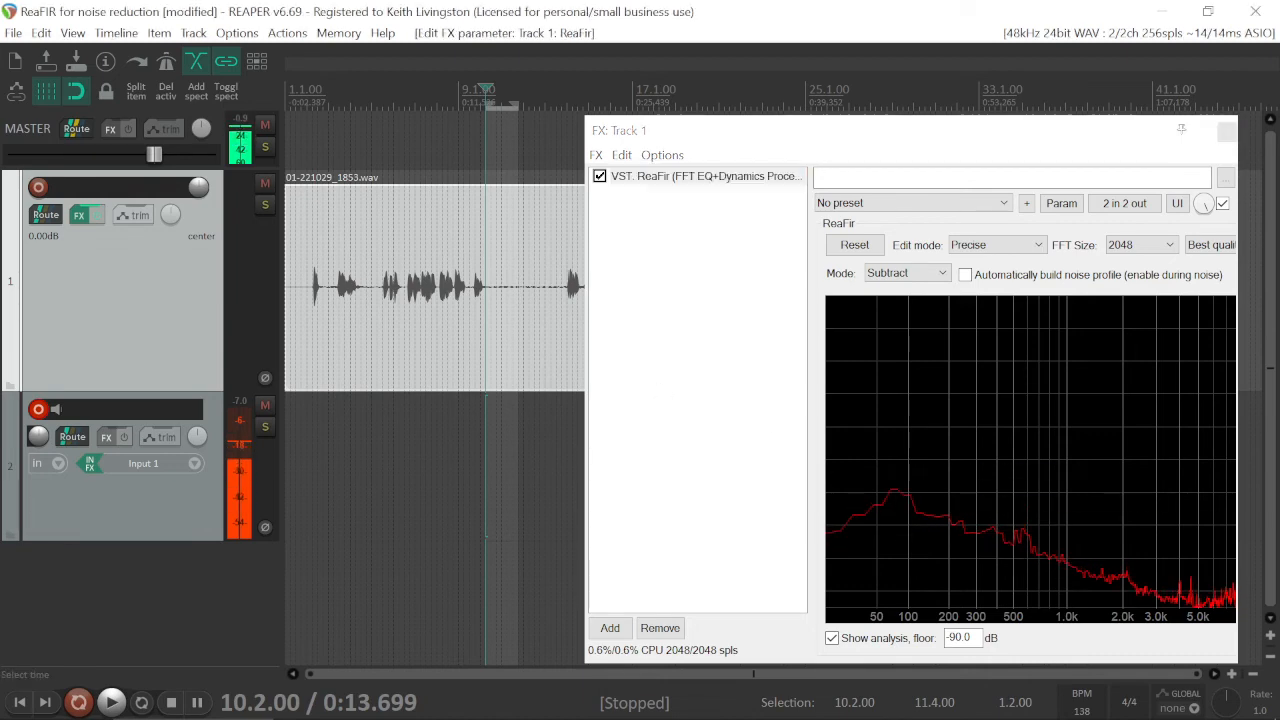
{"action": "left_click", "coordinate": [372, 450]}
{"action": "key", "text": "space"}
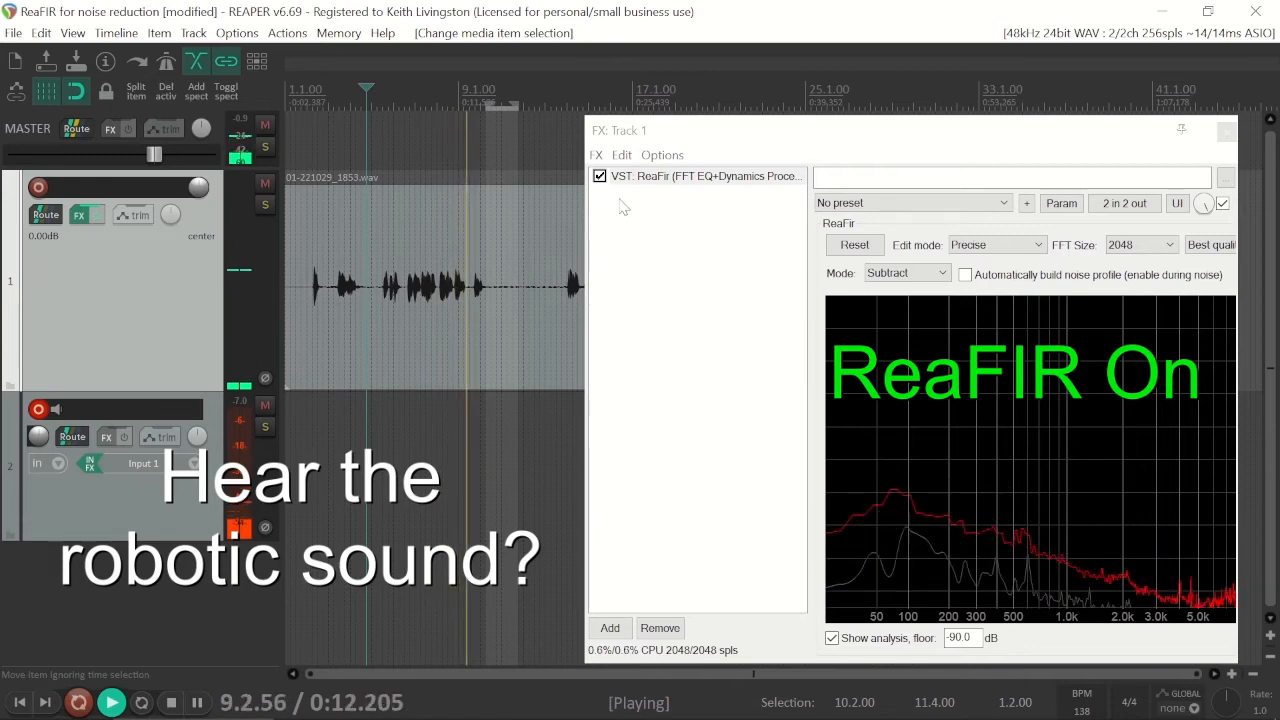
{"action": "left_click", "coordinate": [600, 176]}
{"action": "key", "text": "space"}
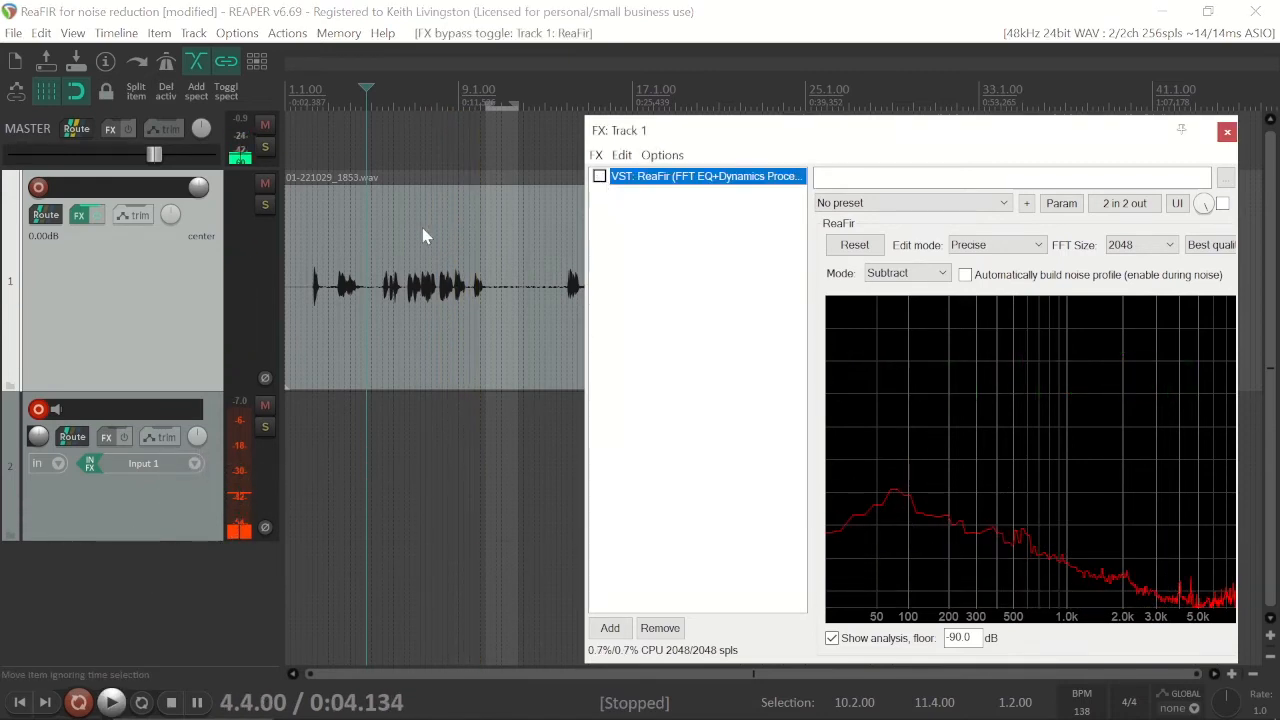
{"action": "left_click", "coordinate": [422, 240]}
{"action": "key", "text": "space"}
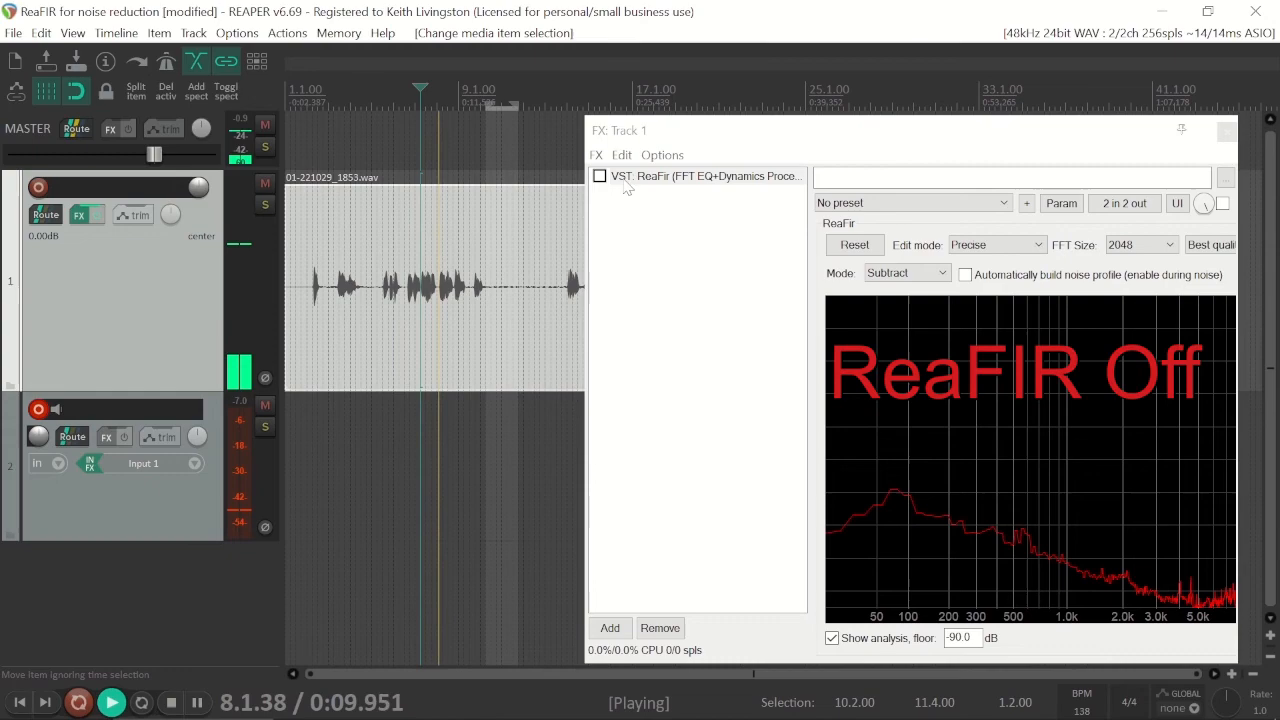
{"action": "left_click", "coordinate": [600, 176]}
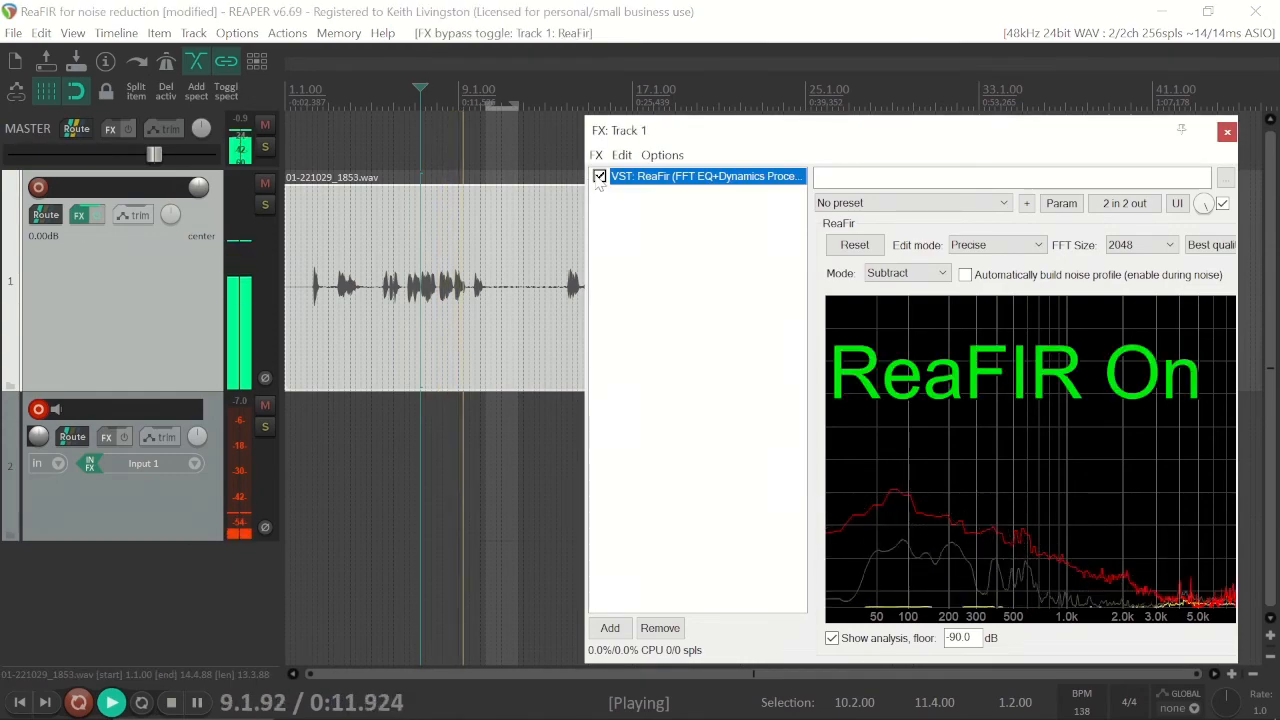